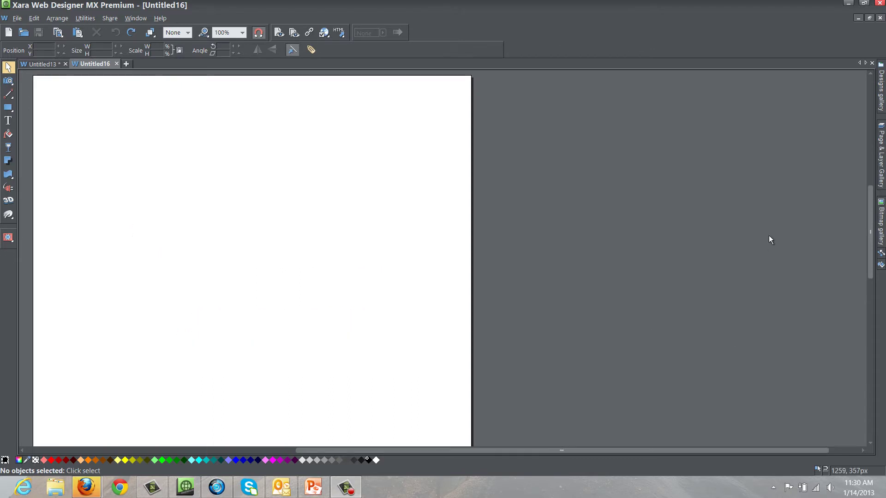
- Drag the Alpha horizontal navigation bar from Designs gallery's Page Elements > Navigation Bars onto the page
click(881, 90)
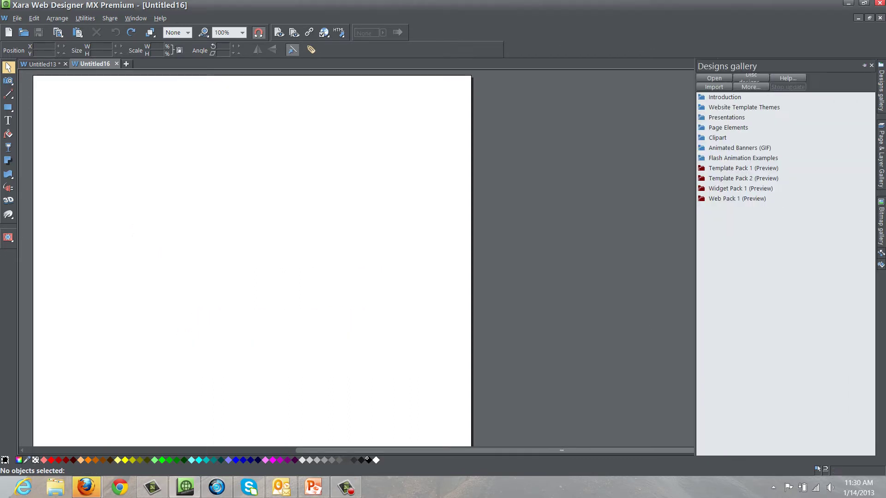
click(864, 66)
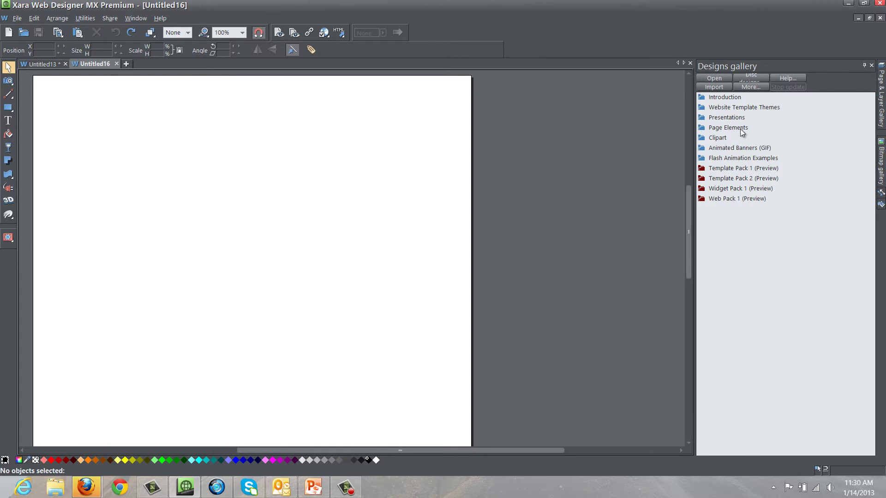
click(702, 132)
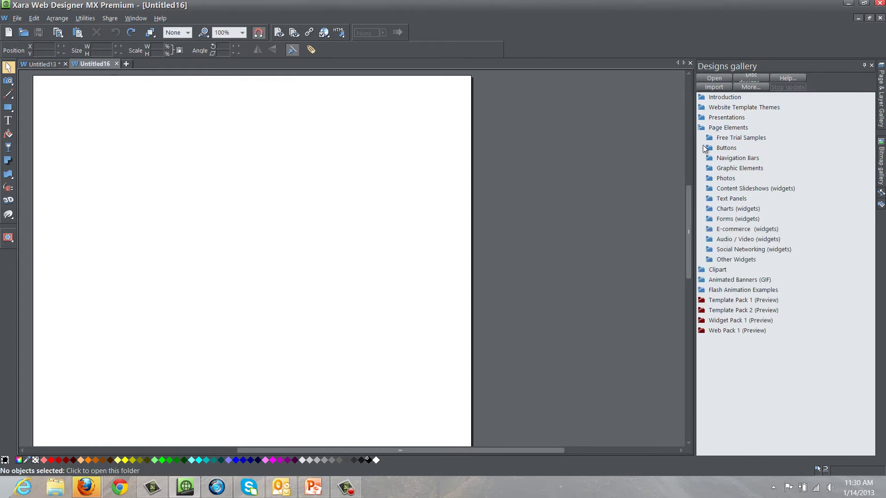
click(709, 159)
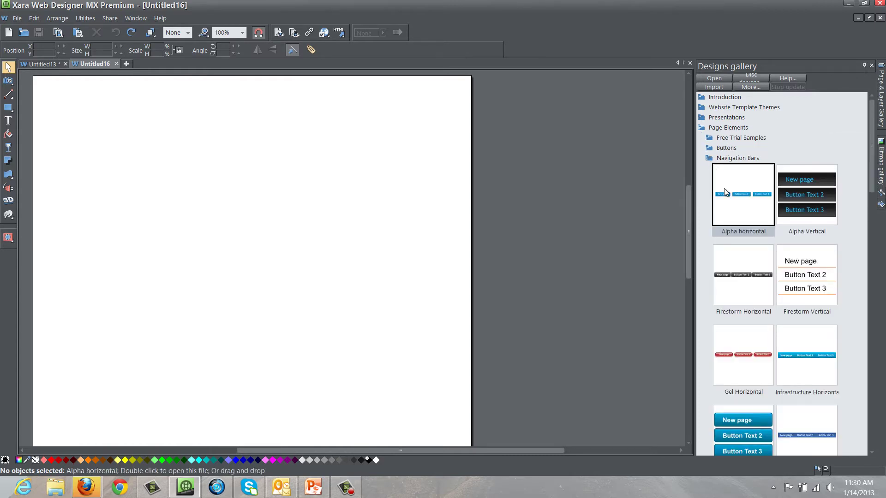
drag(428, 188, 279, 217)
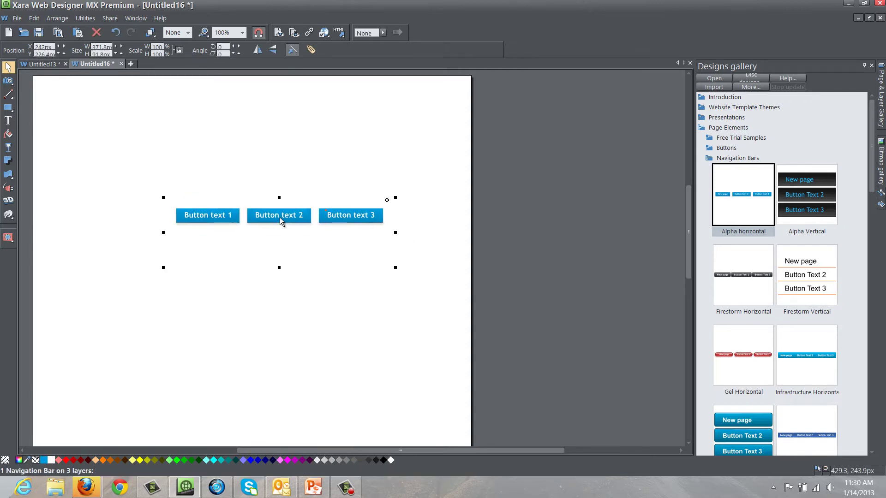
- Add three new blank pages in the docked Page & Layer Gallery
click(871, 65)
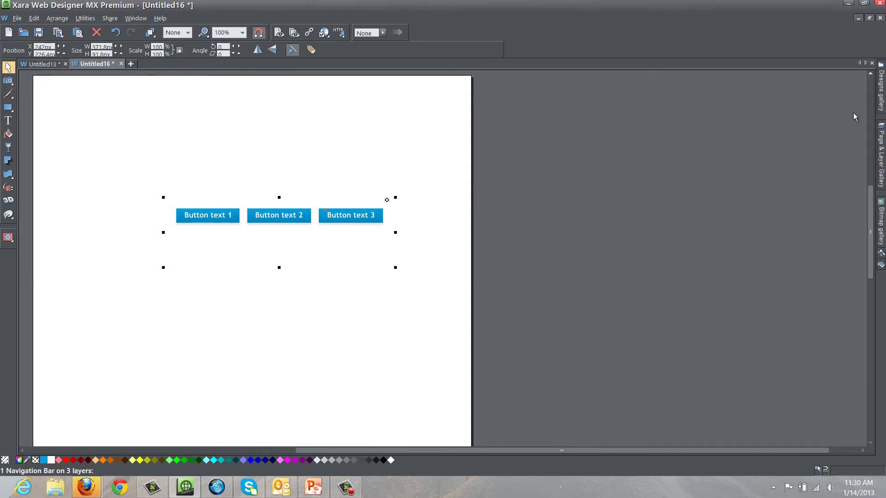
click(881, 157)
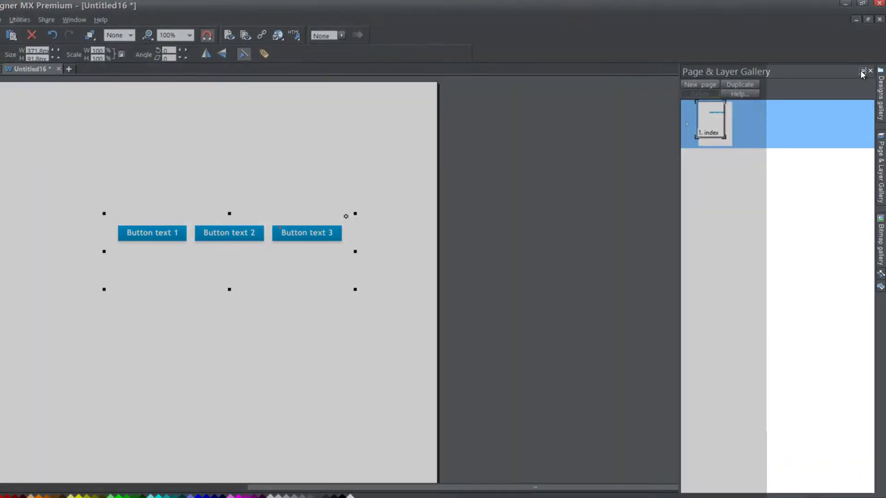
click(861, 72)
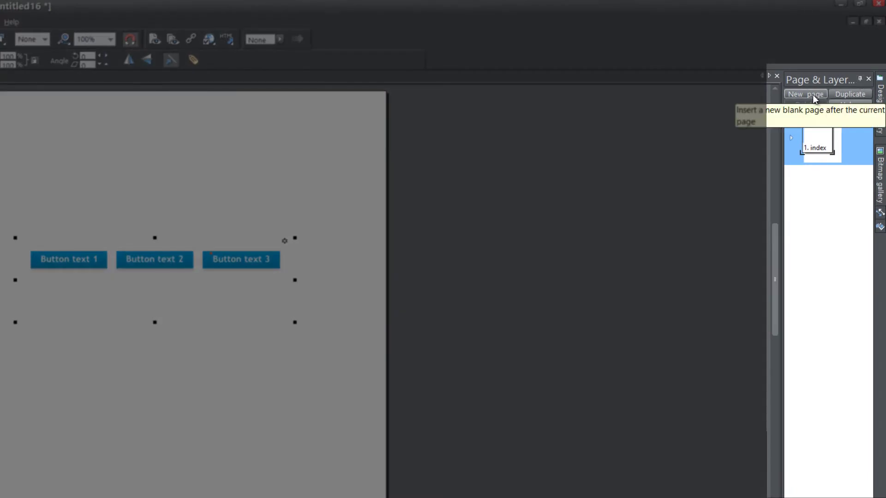
click(812, 95)
click(812, 95)
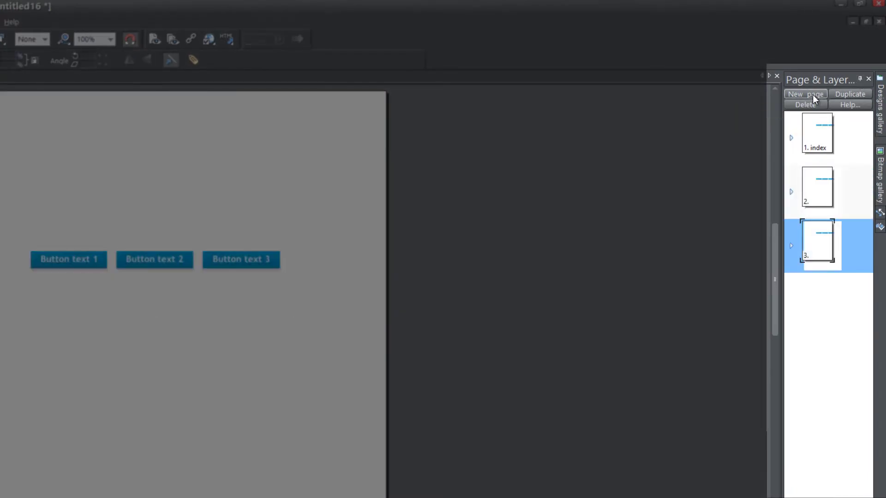
click(812, 95)
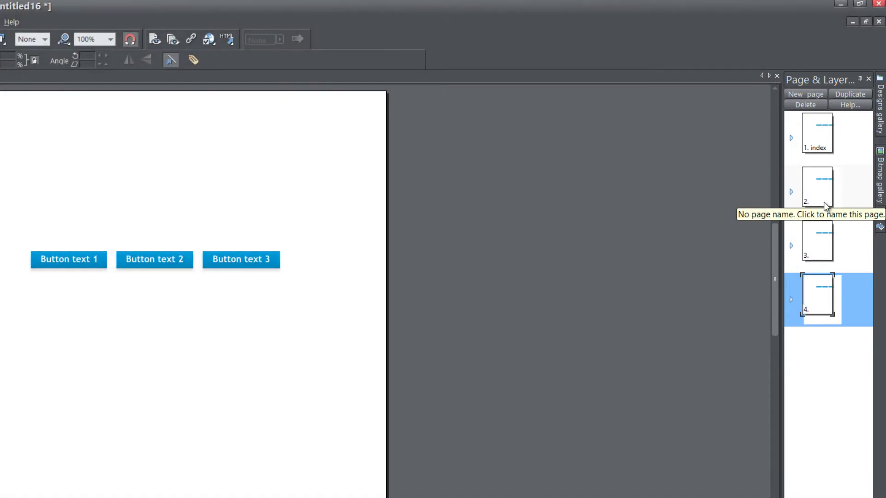
- Name page 2 'products' and page 3 'services'
click(817, 189)
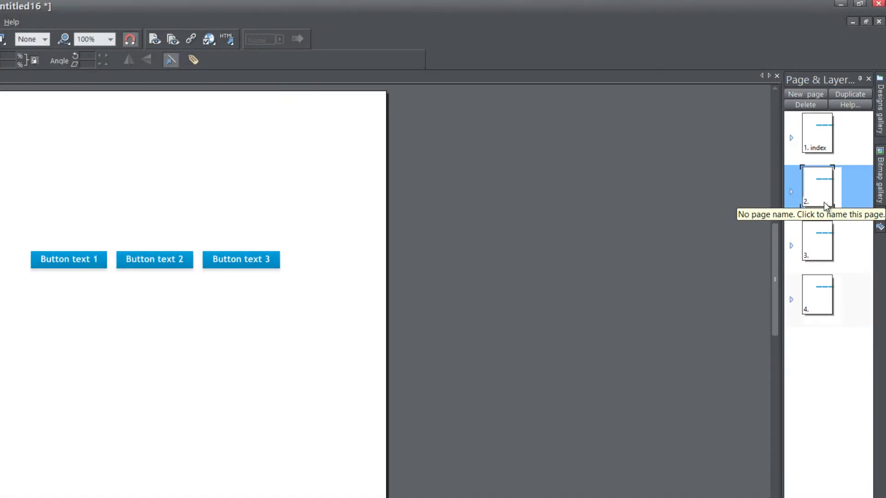
click(825, 206)
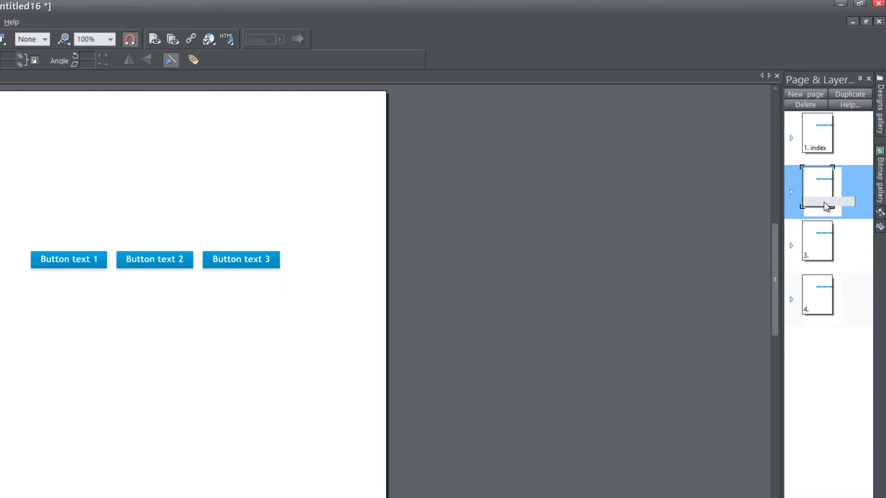
text(products)
key(Return)
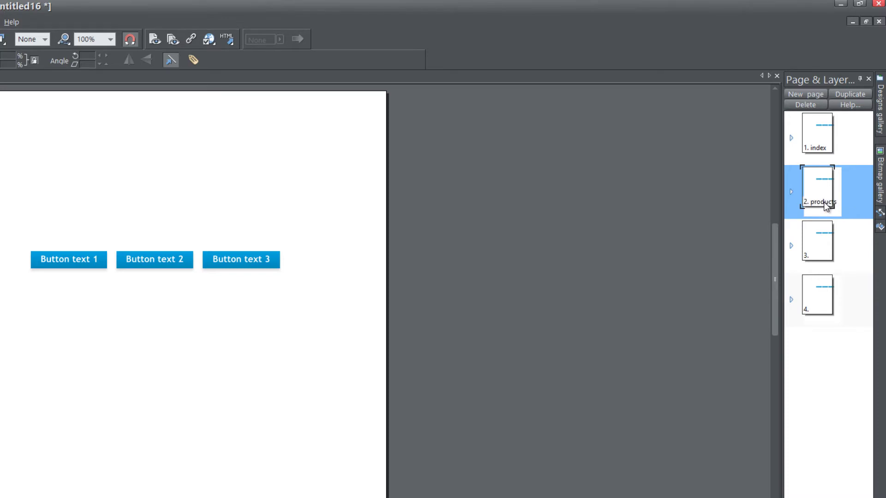
click(819, 258)
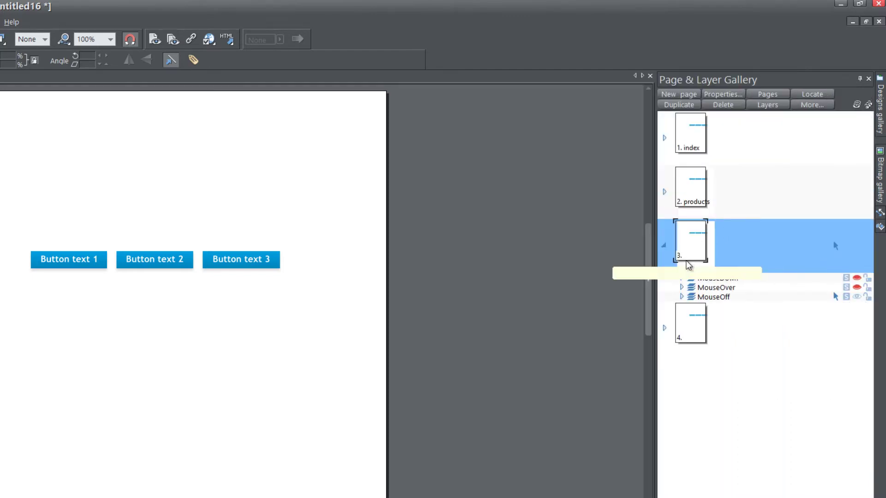
click(688, 261)
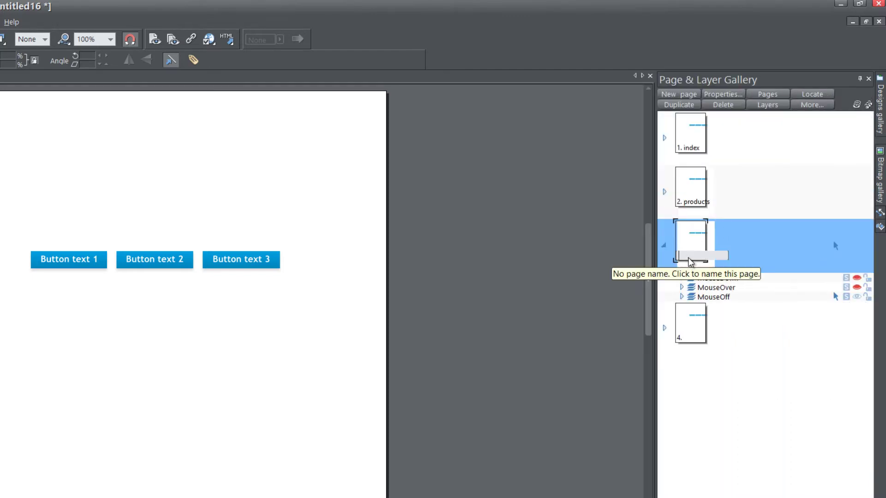
text(services)
key(Return)
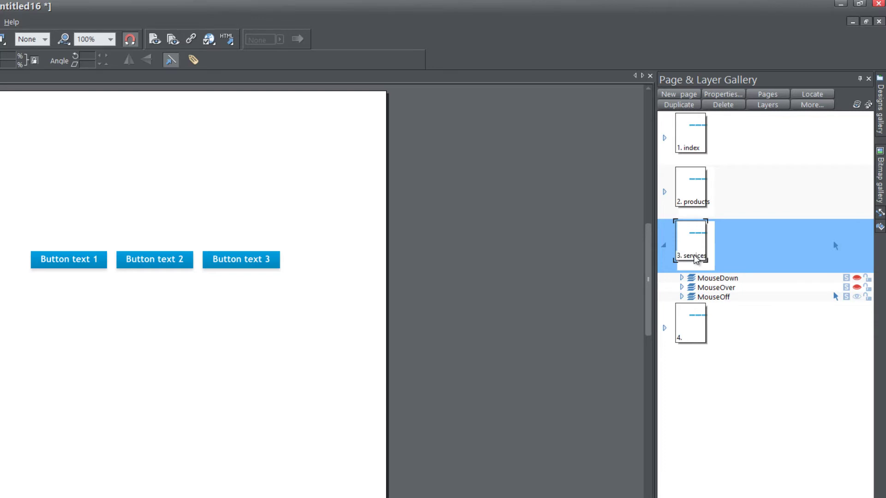
- Name page 4 'about us'
click(664, 245)
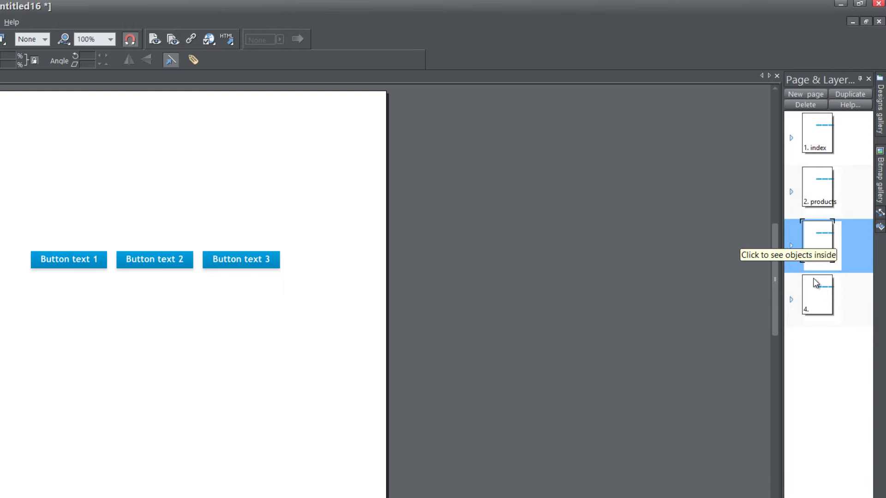
click(825, 314)
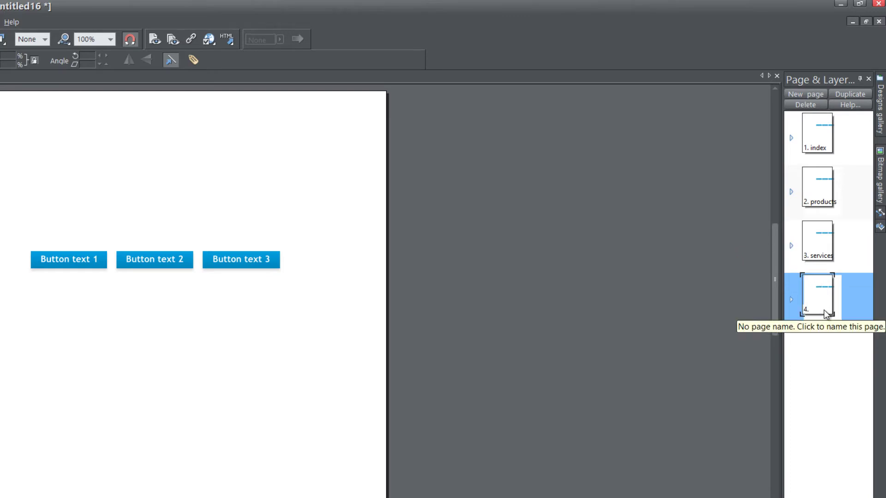
click(825, 314)
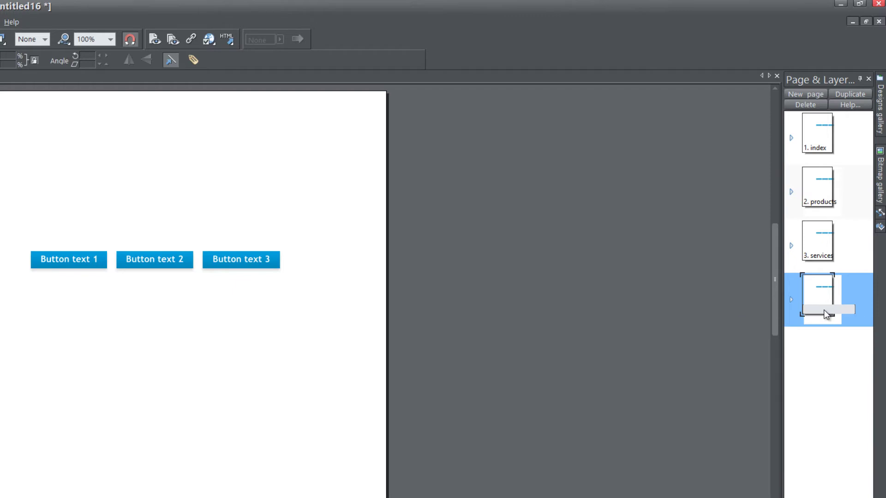
text(about us)
key(Return)
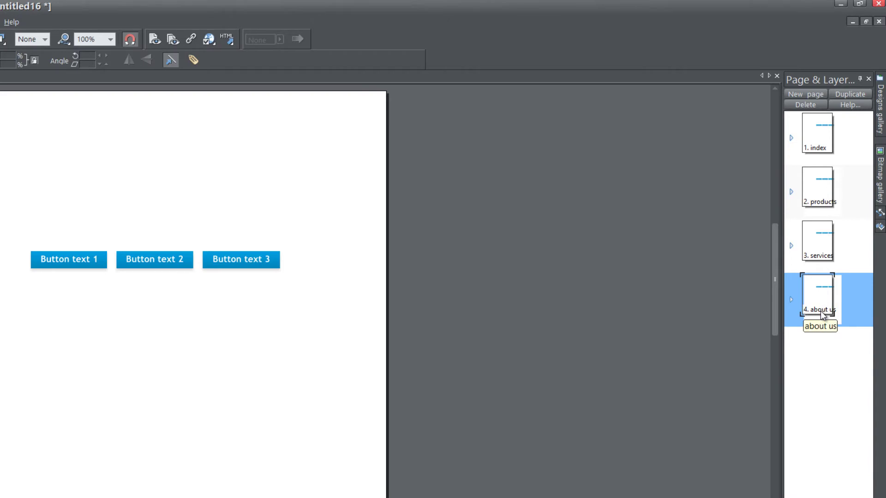
- Tick Site Navigation Bar in the navigation bar's properties to link buttons to every page
double_click(233, 262)
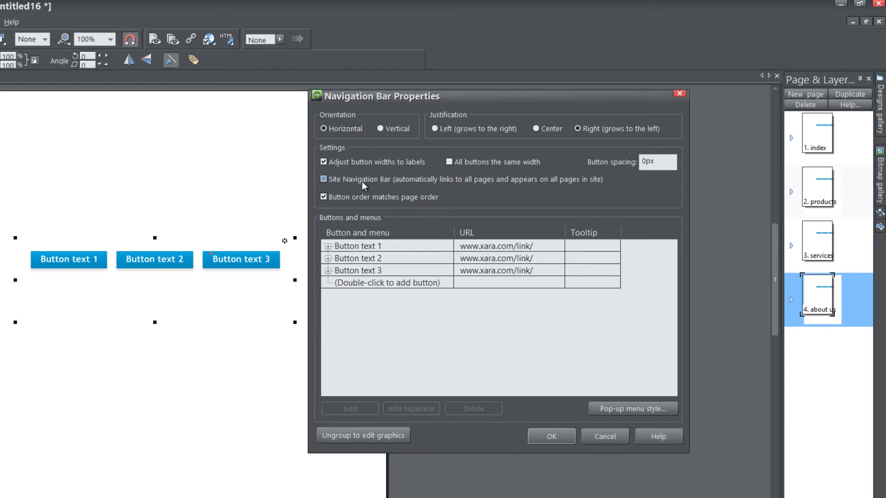
click(323, 180)
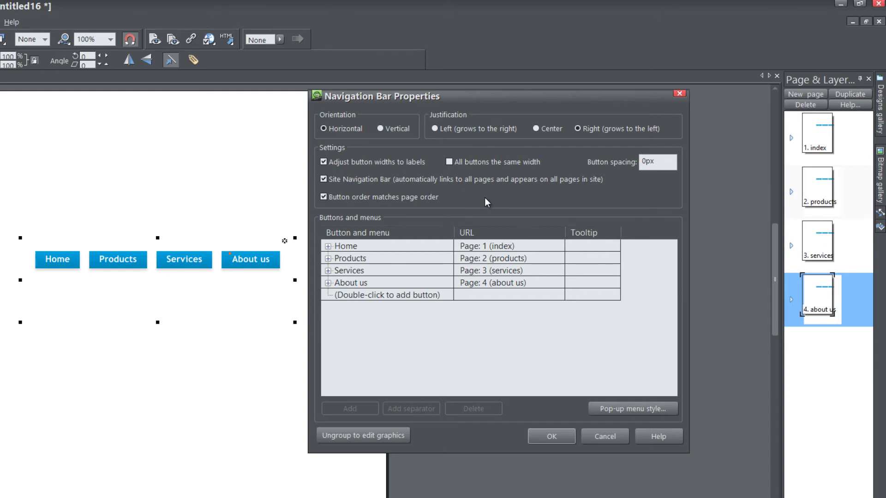
- Apply the navigation bar settings, then move the about us page right after index
click(544, 436)
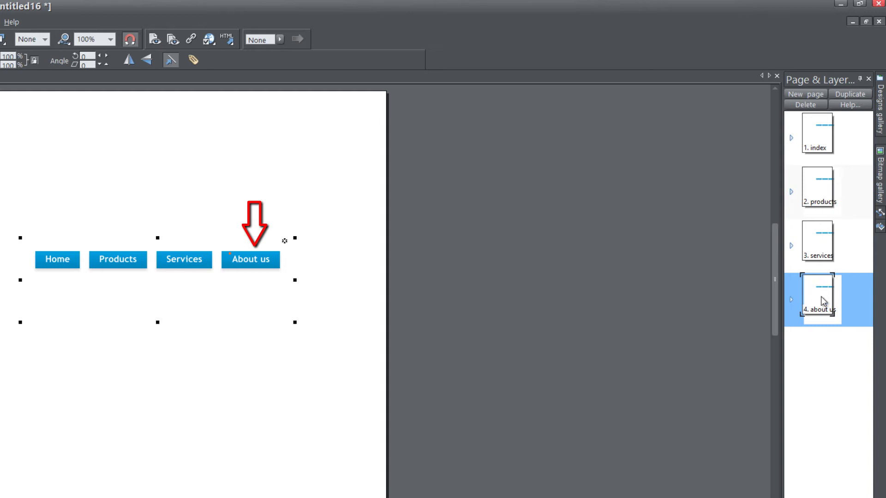
drag(820, 299, 817, 162)
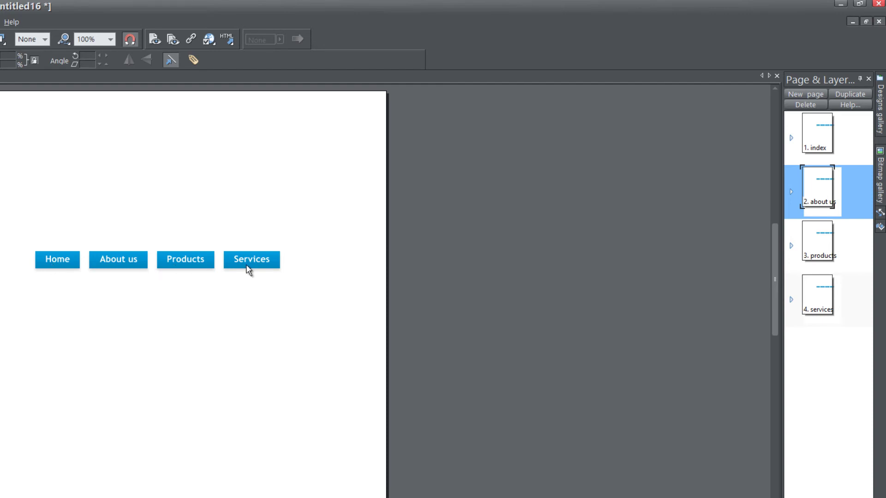
- Move the index page to the end of the page list
click(812, 143)
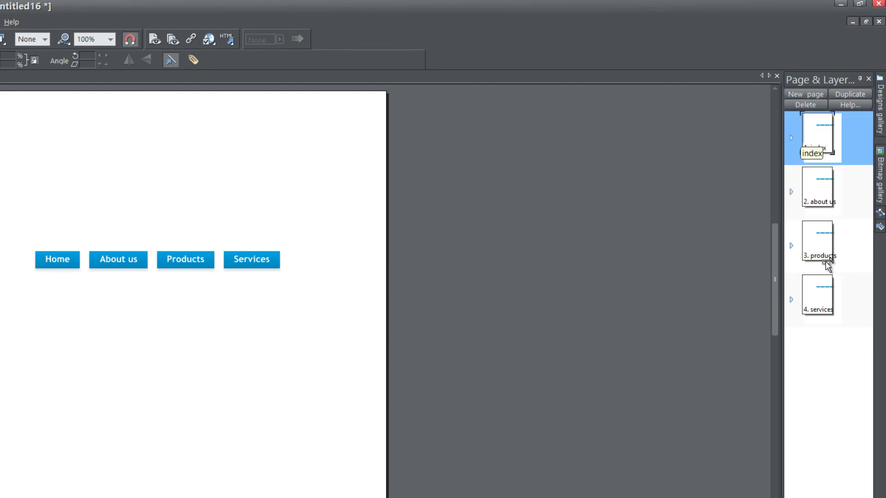
drag(824, 316, 825, 316)
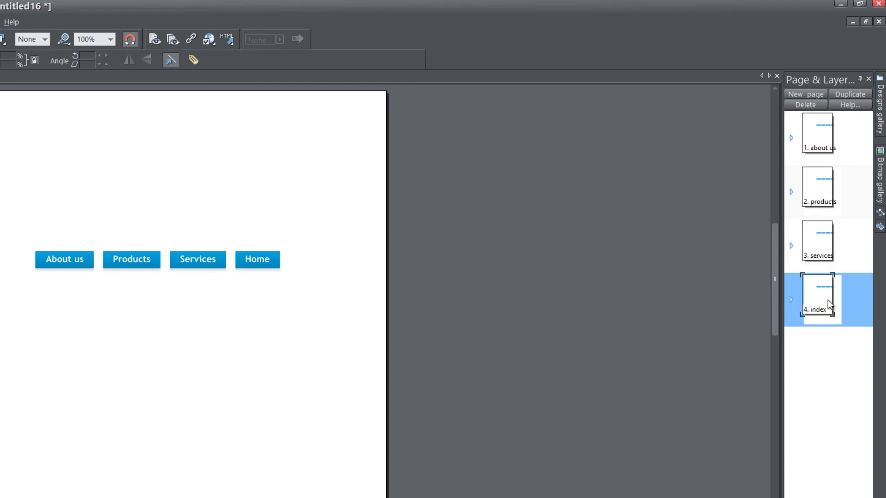
- Move services and index to the top, with index first, giving Home, Services, About us, Products
key(ctrl)
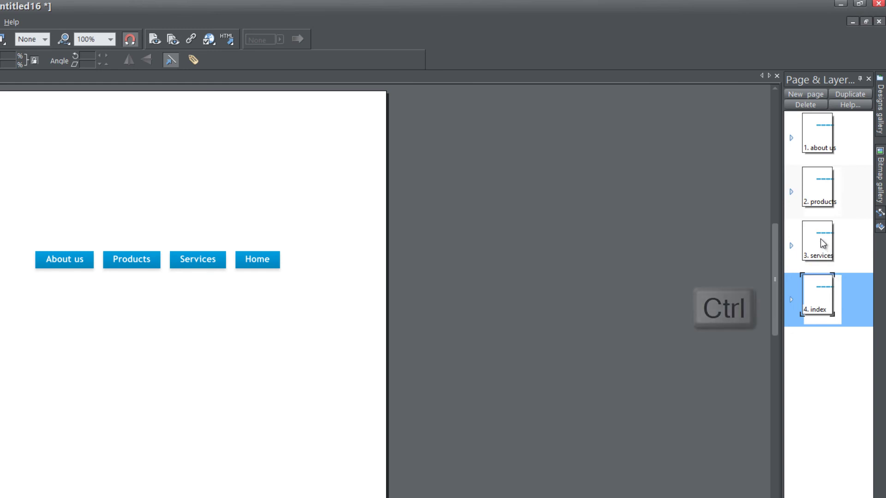
ctrl+click(823, 244)
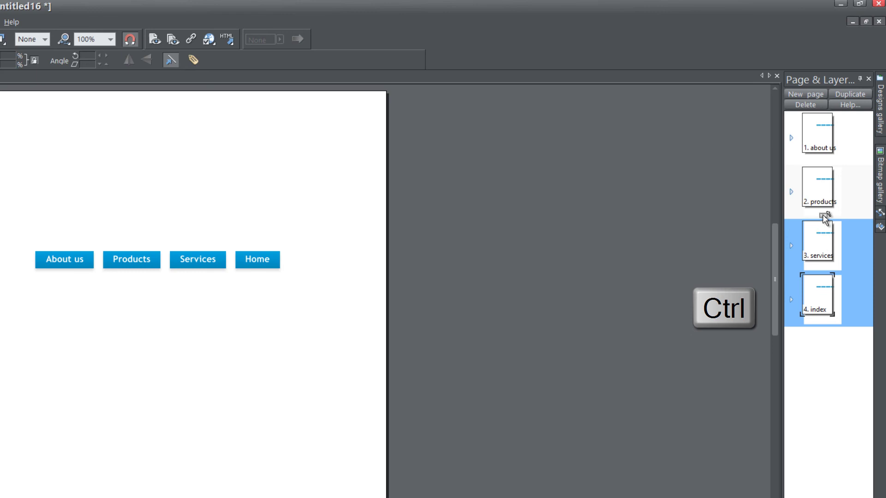
drag(822, 127, 820, 116)
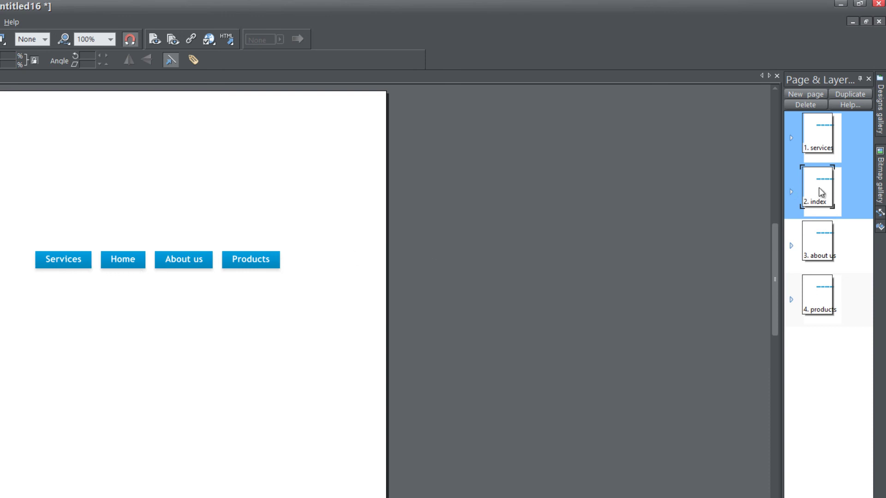
click(821, 192)
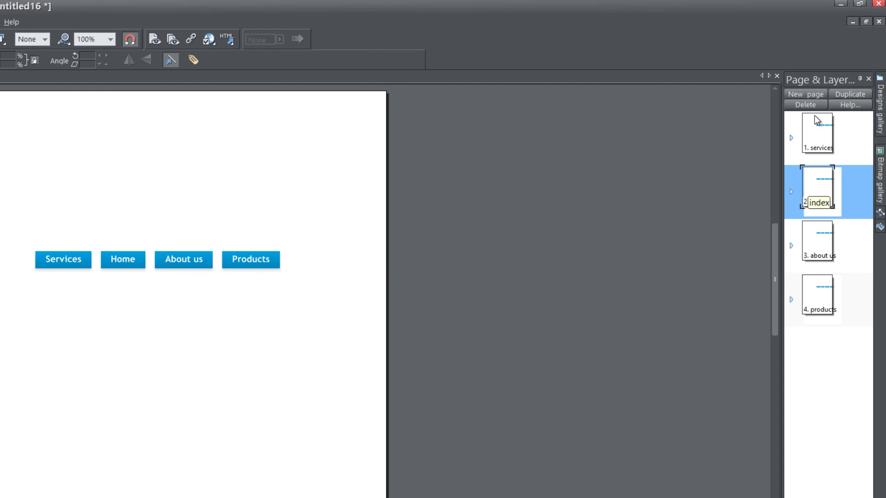
drag(816, 120, 816, 121)
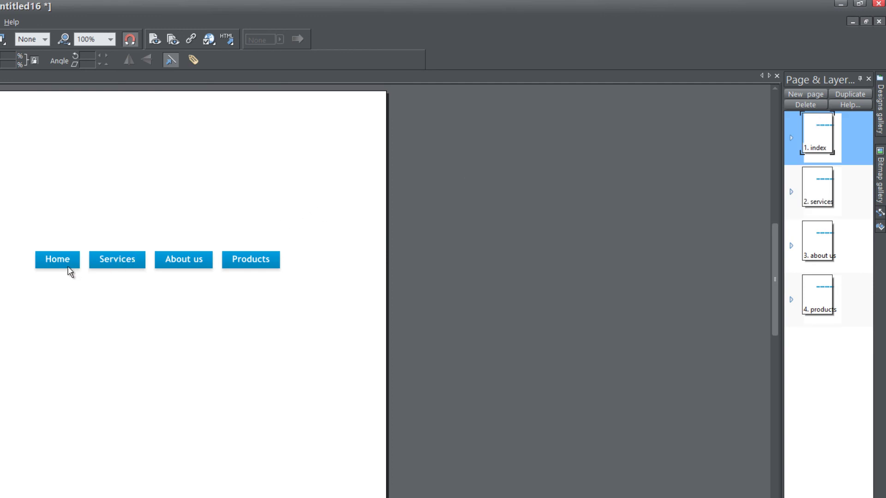